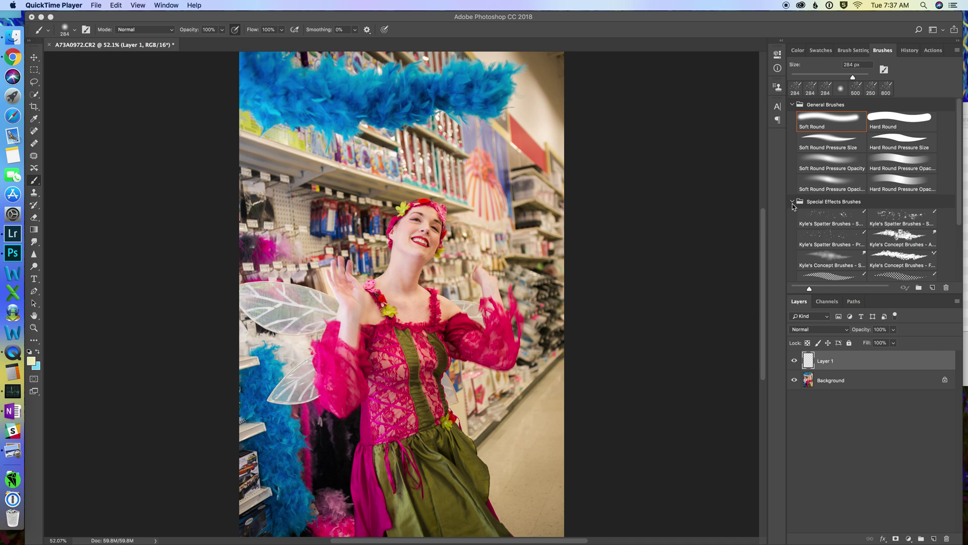
Select the first Kyle's Spatter brush (Spatter Bot Tilt) under Special Effects Brushes
click(793, 202)
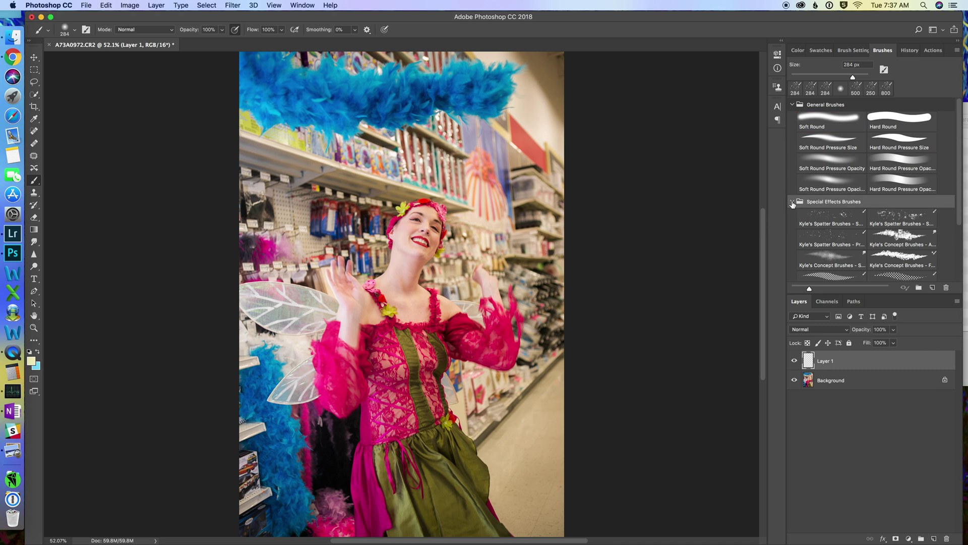
click(794, 203)
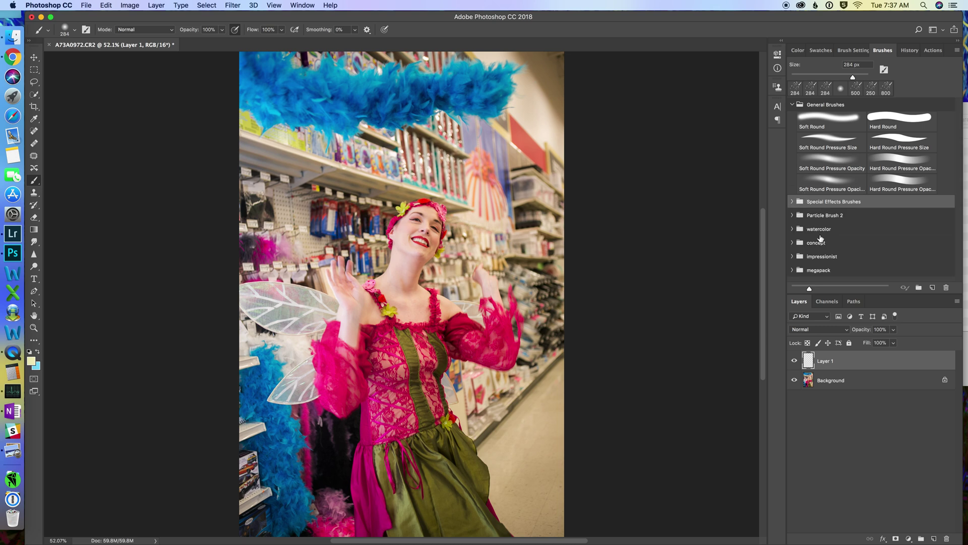
click(792, 202)
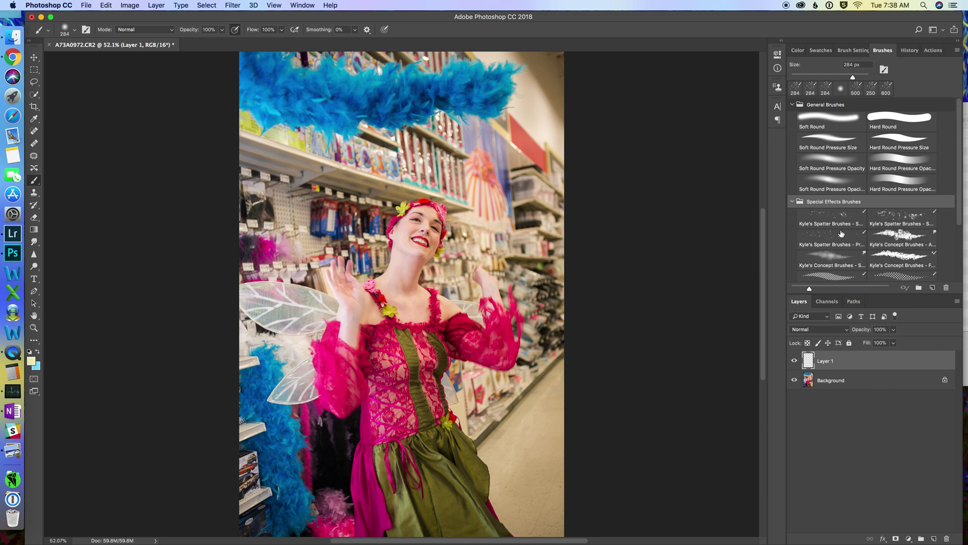
click(826, 216)
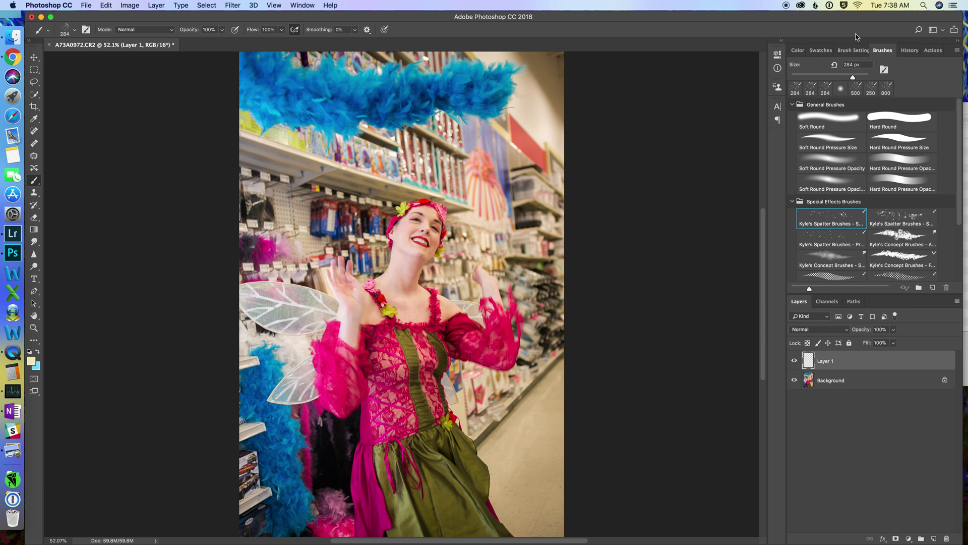
Enable Color Dynamics with 36% foreground/background jitter, 38% hue jitter and 8% brightness jitter
click(850, 51)
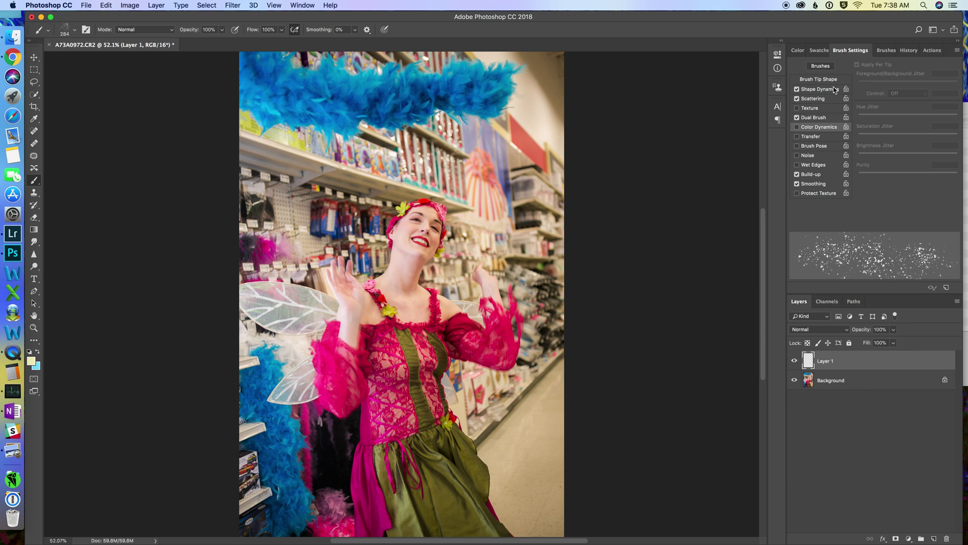
click(797, 128)
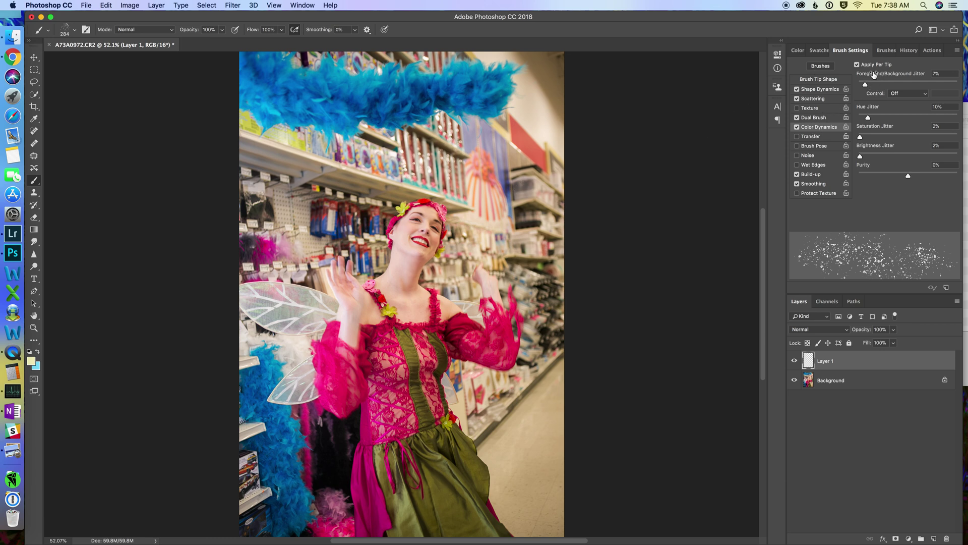
drag(865, 84, 895, 84)
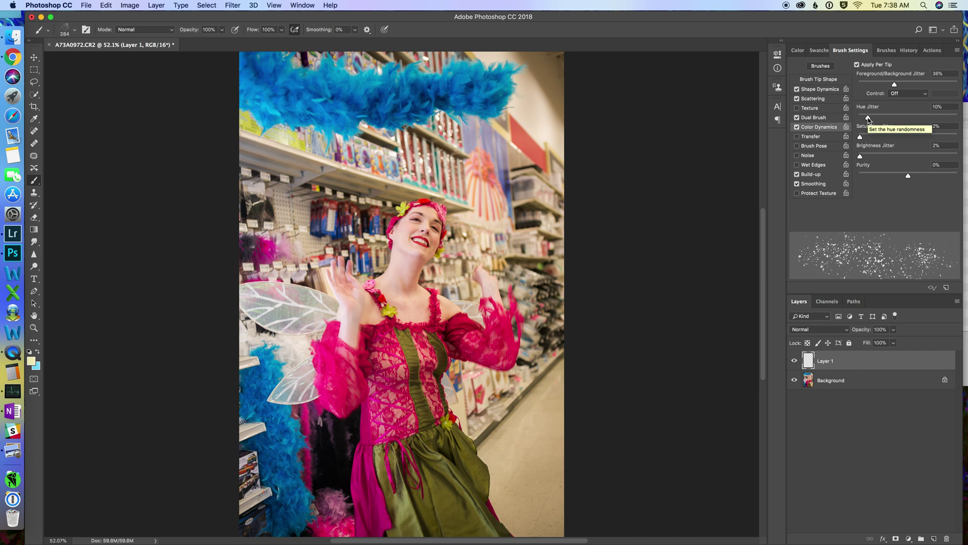
drag(868, 119, 897, 118)
drag(861, 154, 865, 155)
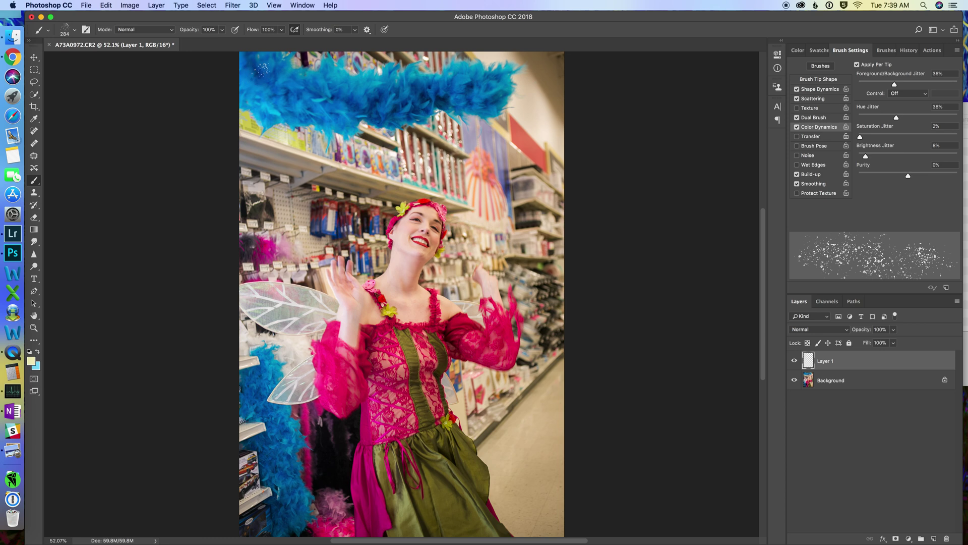
Paint spatter sparkles along the boa, down the shelves and over the poster, enlarging the brush to 600 px
mouse_move(261, 67)
mouse_down()
mouse_move(253, 89)
mouse_move(305, 73)
mouse_move(409, 93)
mouse_move(464, 85)
mouse_up()
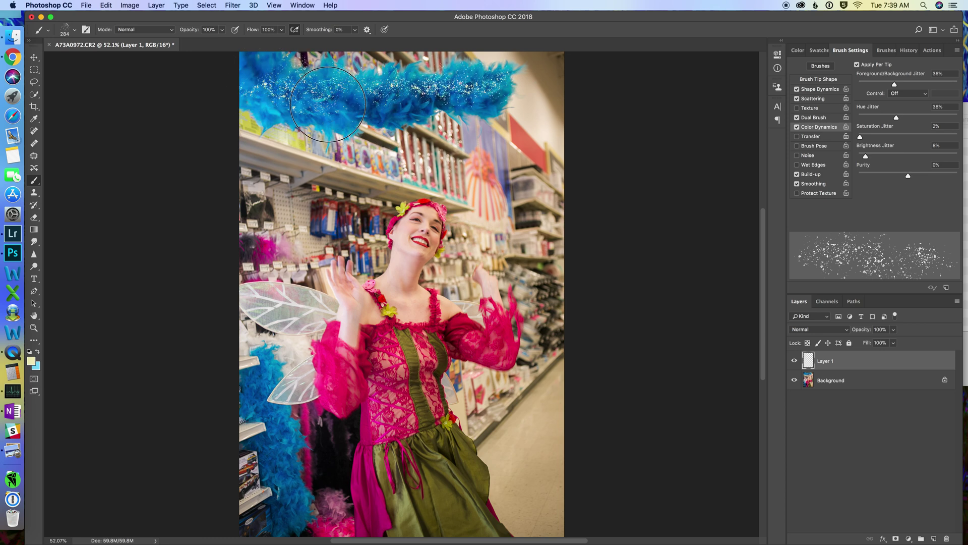
mouse_move(467, 99)
mouse_down()
mouse_move(511, 126)
mouse_move(463, 256)
mouse_up()
key(bracketright)
key(bracketright)
key(bracketright)
key(bracketright)
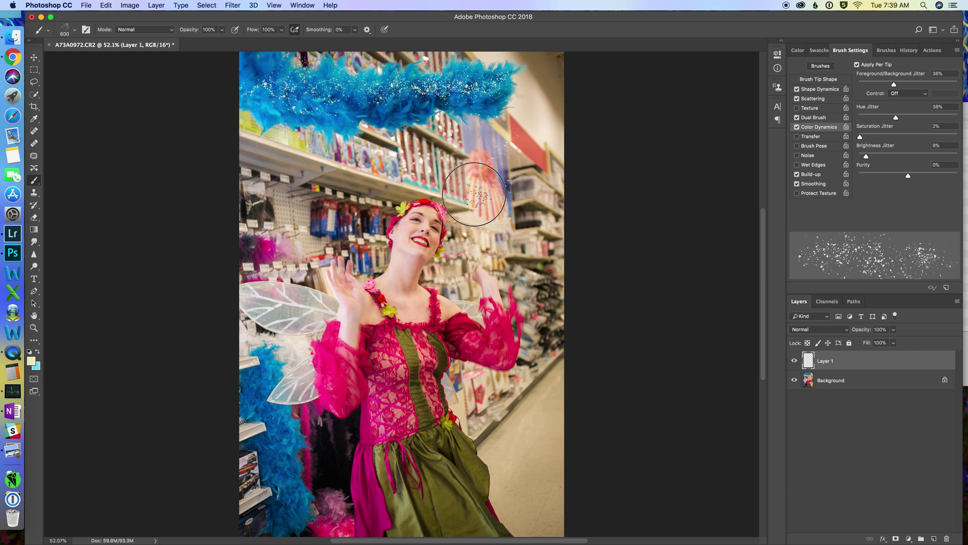
mouse_move(448, 118)
mouse_down()
mouse_move(484, 121)
mouse_move(527, 88)
mouse_move(487, 242)
mouse_move(484, 130)
mouse_move(363, 235)
mouse_move(360, 257)
mouse_move(328, 242)
mouse_move(303, 91)
mouse_move(353, 161)
mouse_move(384, 121)
mouse_move(317, 161)
mouse_move(313, 186)
mouse_up()
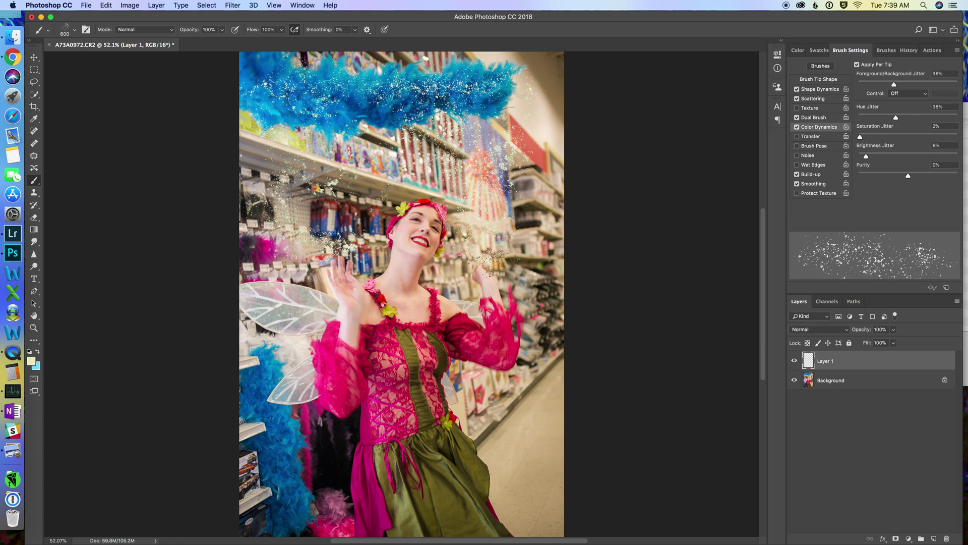
click(579, 101)
Add a near-black (#070706) Solid Color fill layer above the Background
click(879, 381)
click(909, 538)
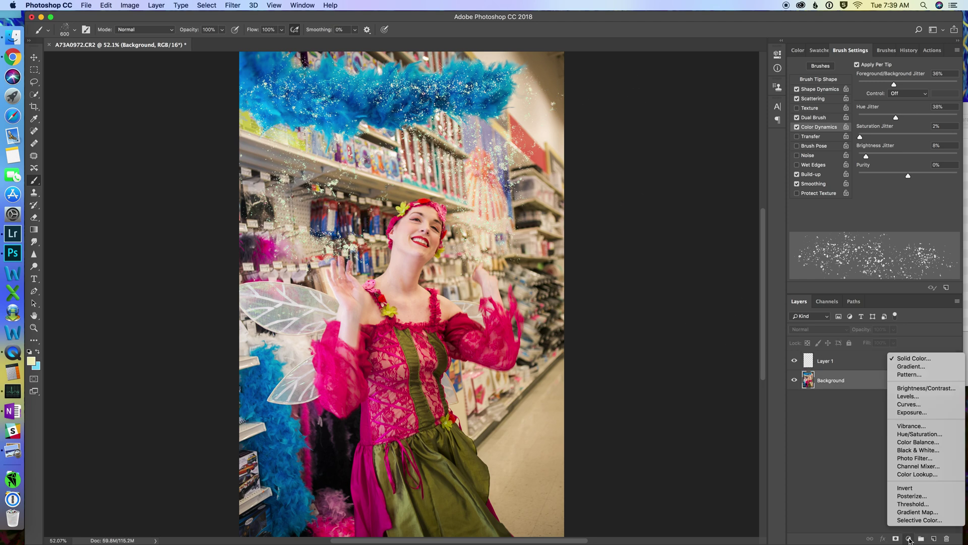
click(915, 358)
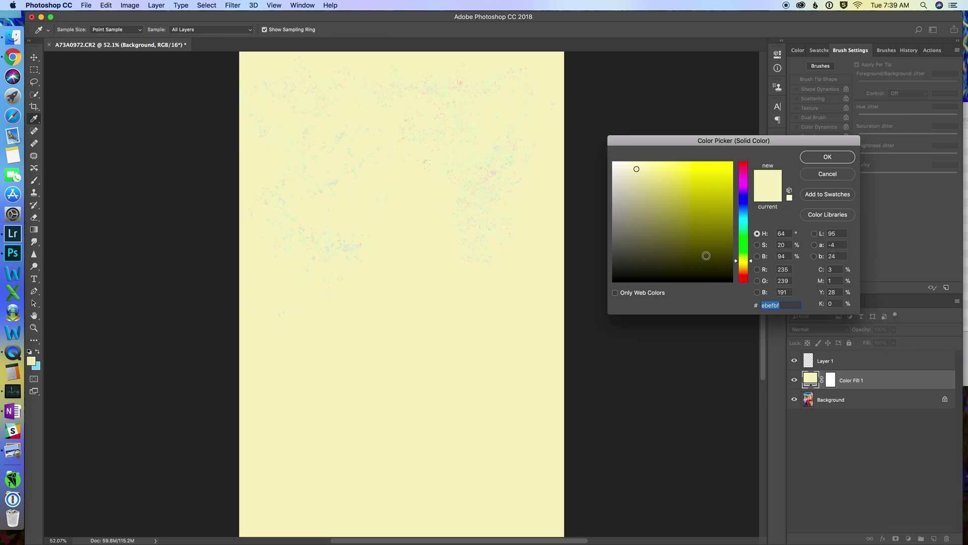
click(629, 277)
drag(630, 277, 628, 279)
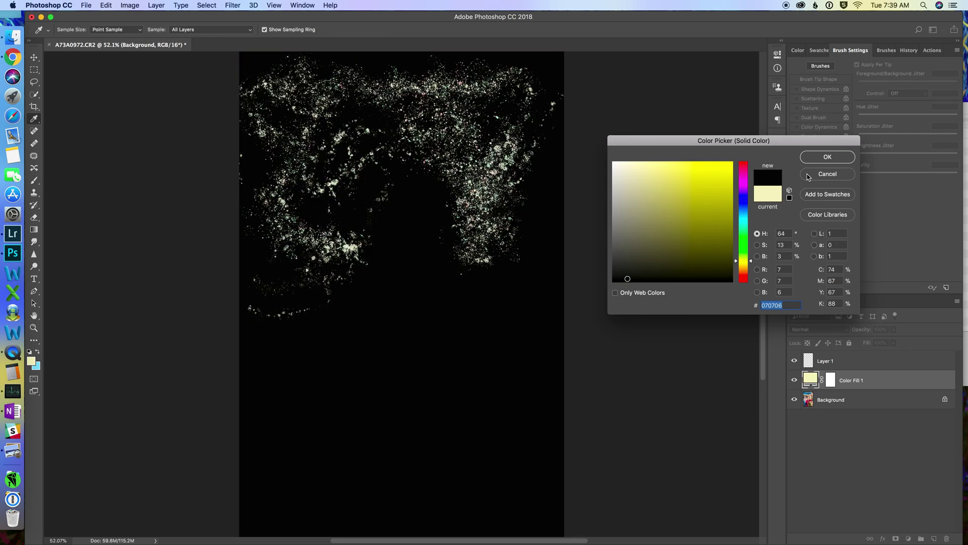
click(828, 158)
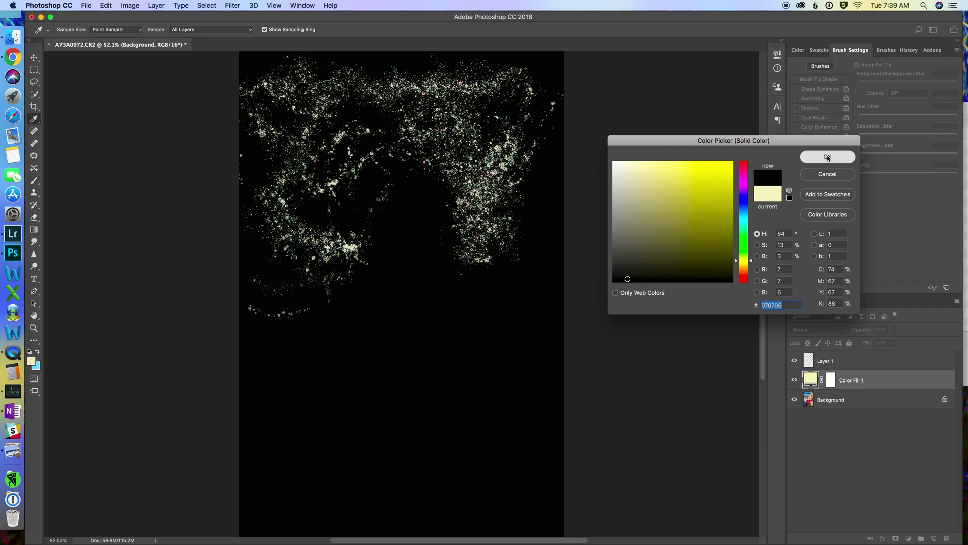
key(b)
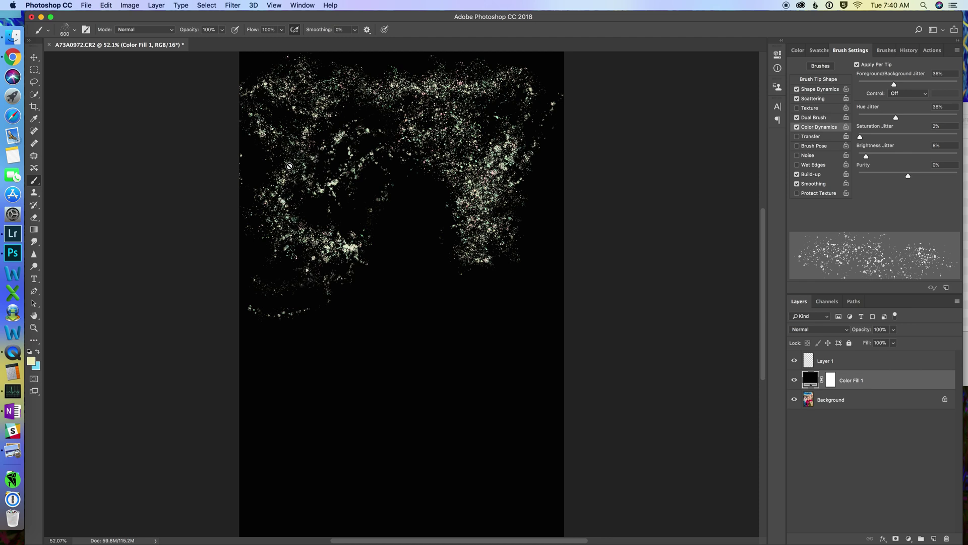
Hide Color Fill 1 and open the Layer Style dialog for Layer 1
click(794, 380)
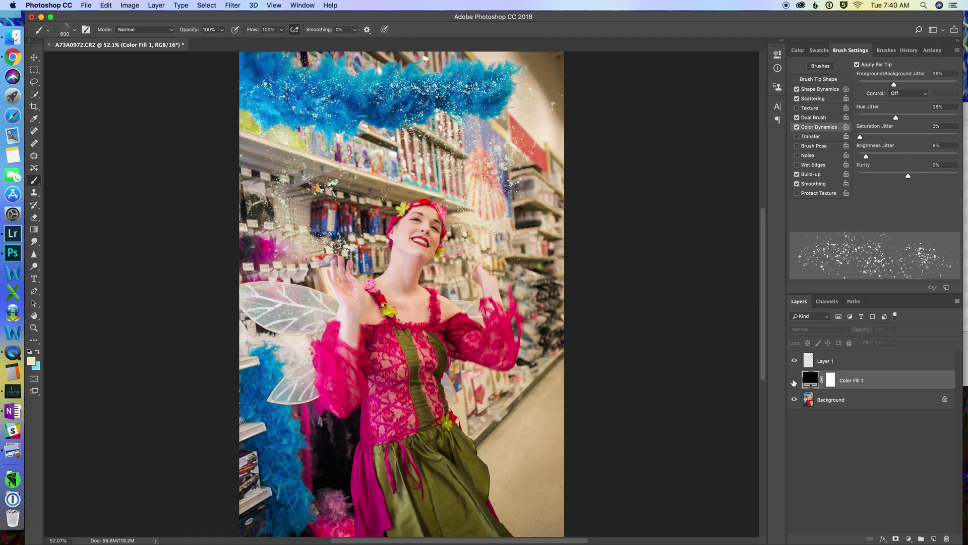
click(859, 363)
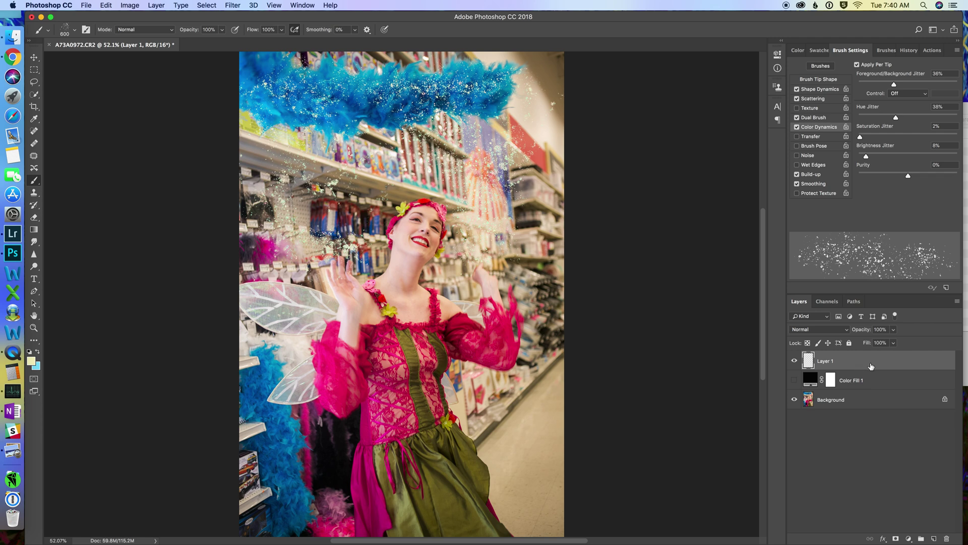
double_click(878, 363)
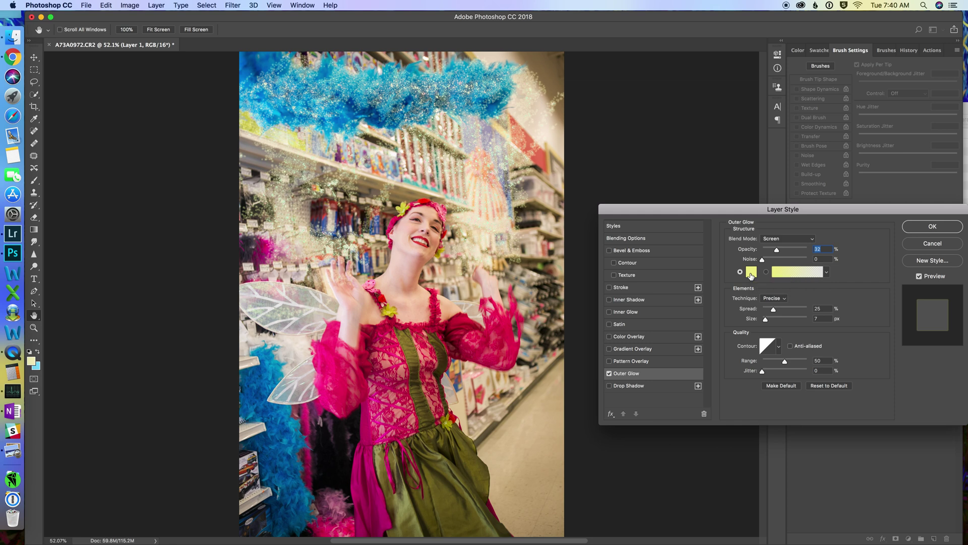
Turn on a pale blue Inner Glow and enable Bevel & Emboss for the sparkles
click(609, 312)
click(624, 313)
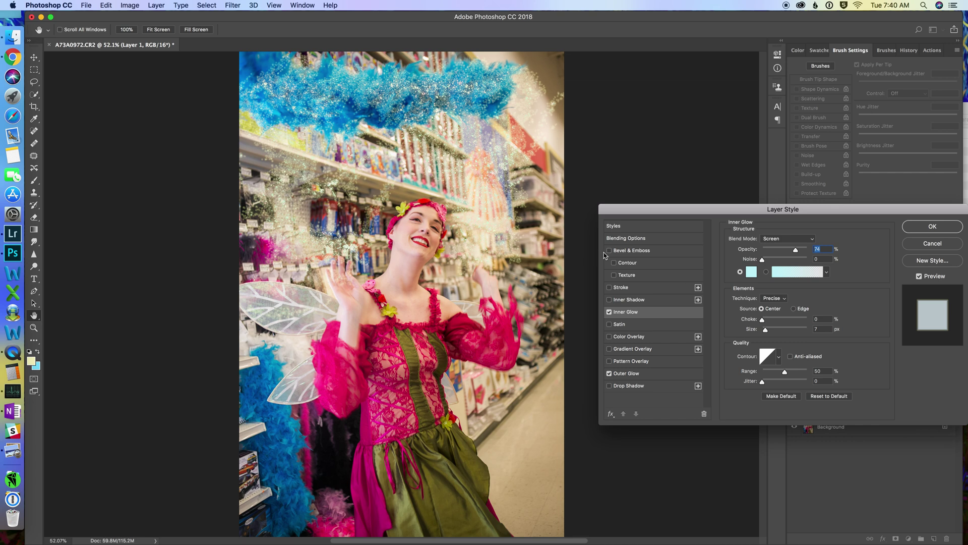
click(634, 250)
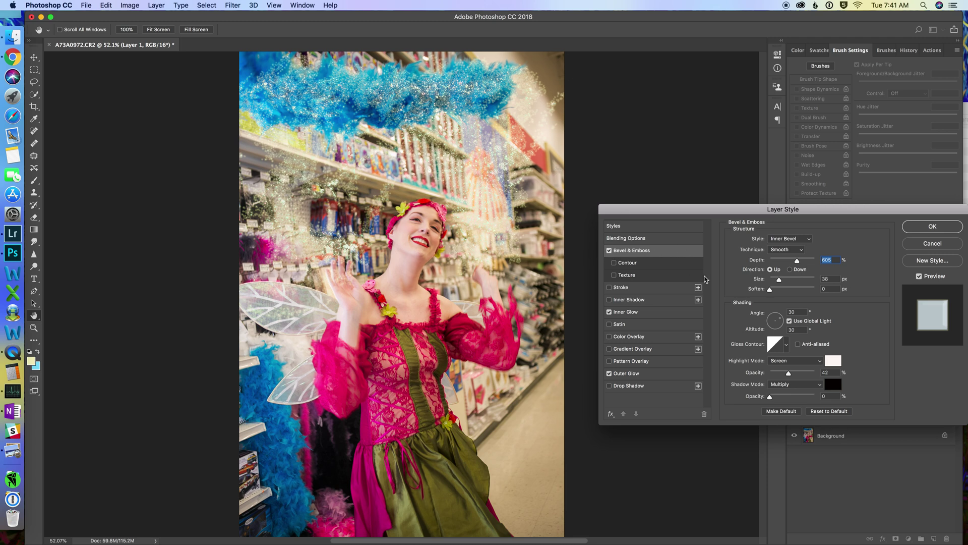
Set the bevel depth to 448% and size to 46 px, then apply the layer style
mouse_move(797, 260)
mouse_down()
mouse_move(788, 263)
mouse_move(819, 262)
mouse_move(790, 263)
mouse_up()
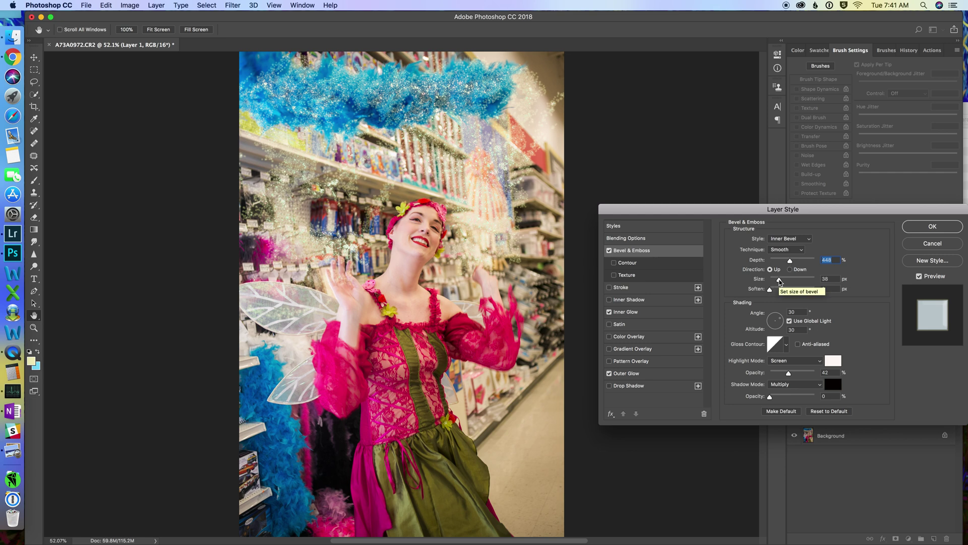
drag(780, 281, 781, 283)
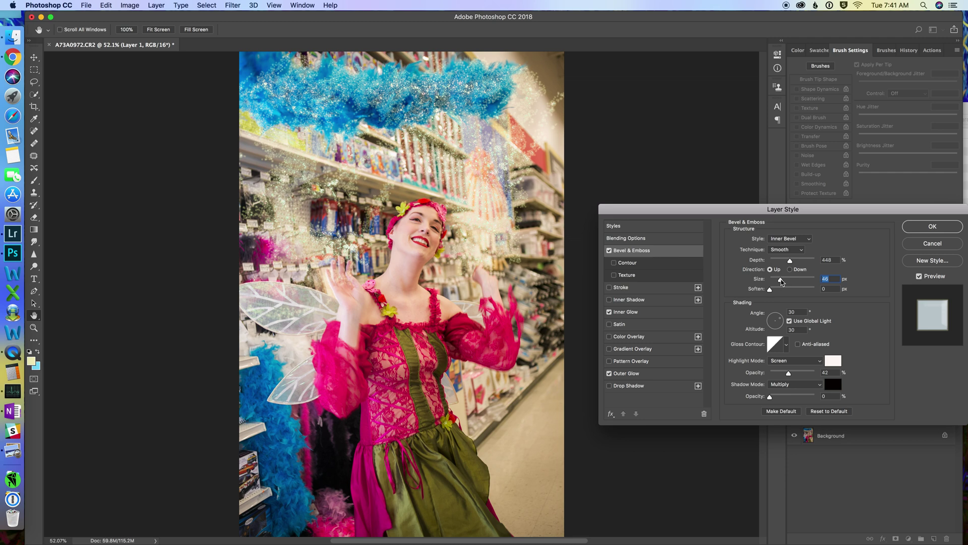
click(933, 226)
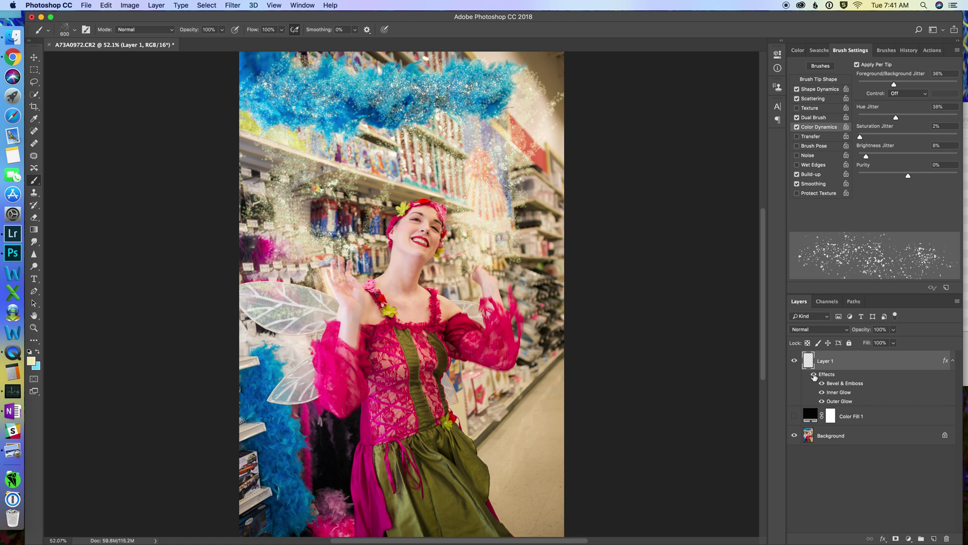
click(815, 376)
click(814, 376)
click(794, 416)
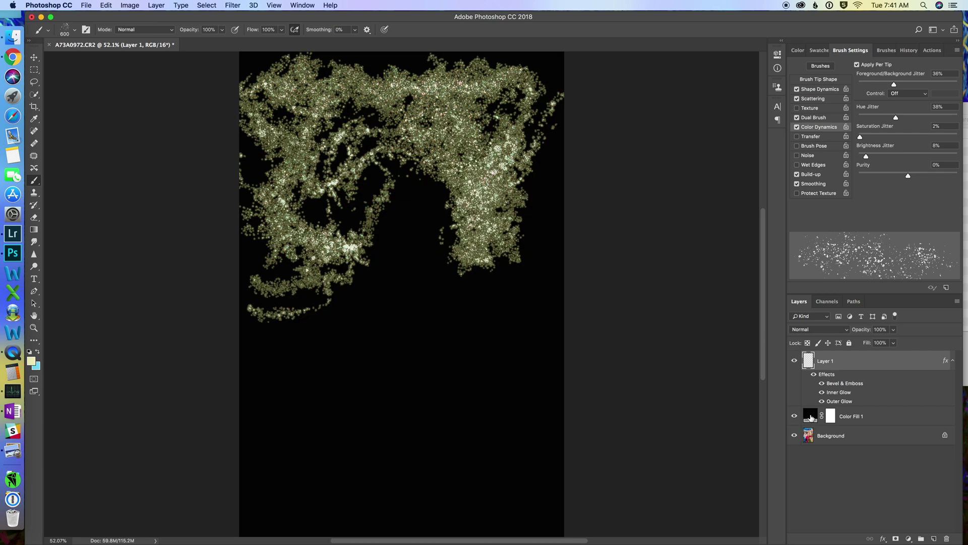
click(814, 375)
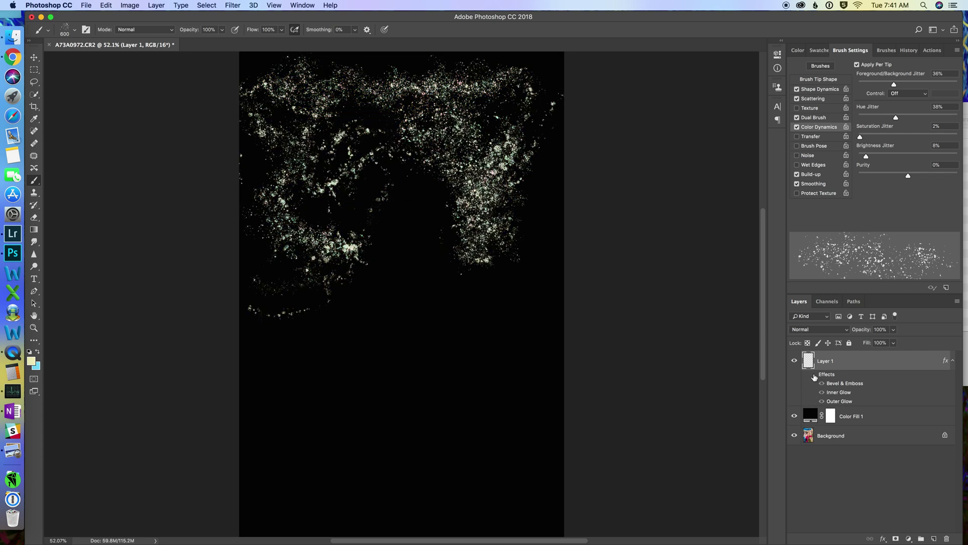
click(813, 375)
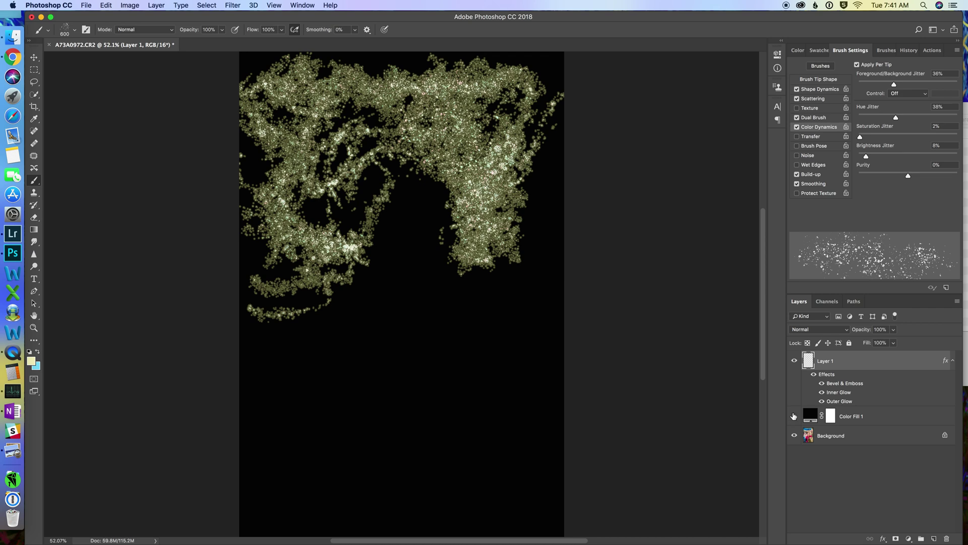
click(794, 416)
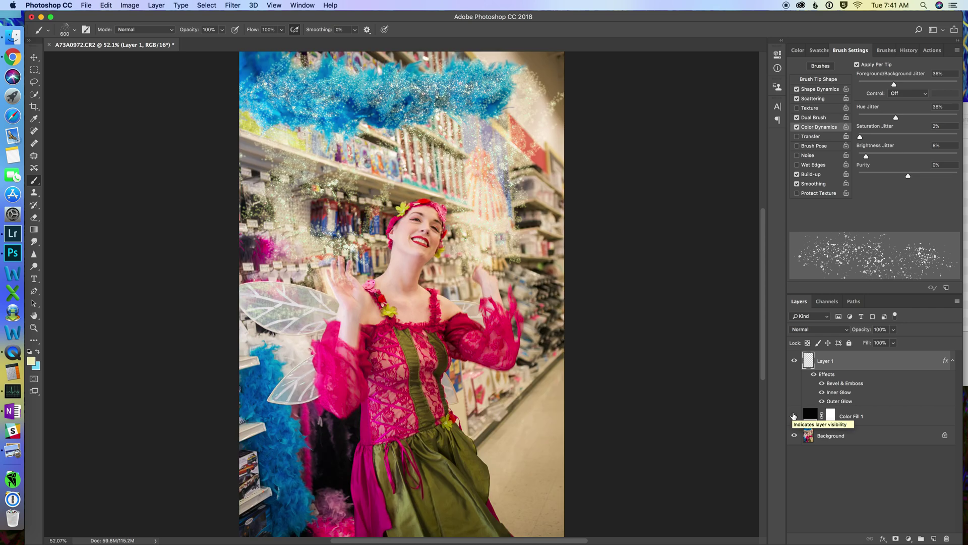
click(880, 357)
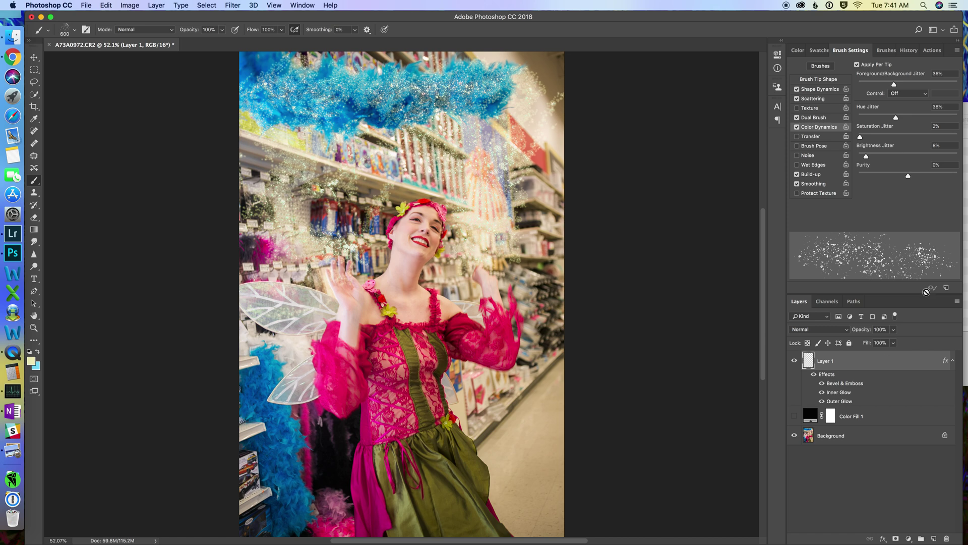
click(894, 331)
Lower Layer 1's opacity to 79% and collapse Special Effects Brushes in the brush presets
drag(893, 342, 885, 343)
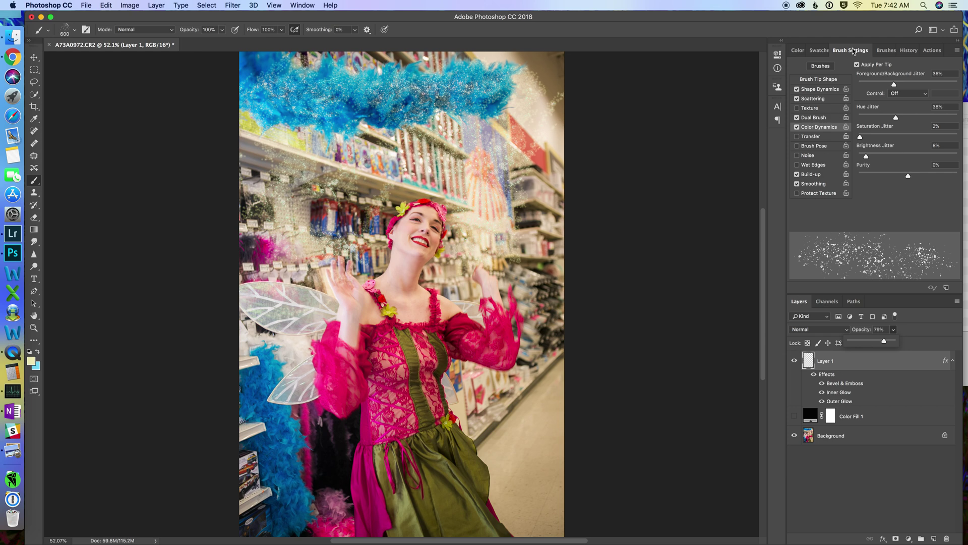
click(884, 50)
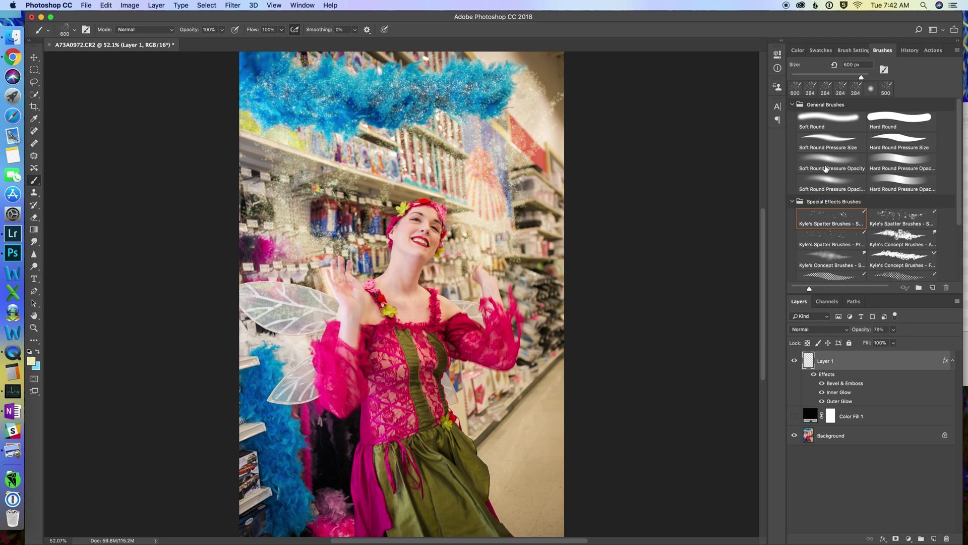
click(792, 201)
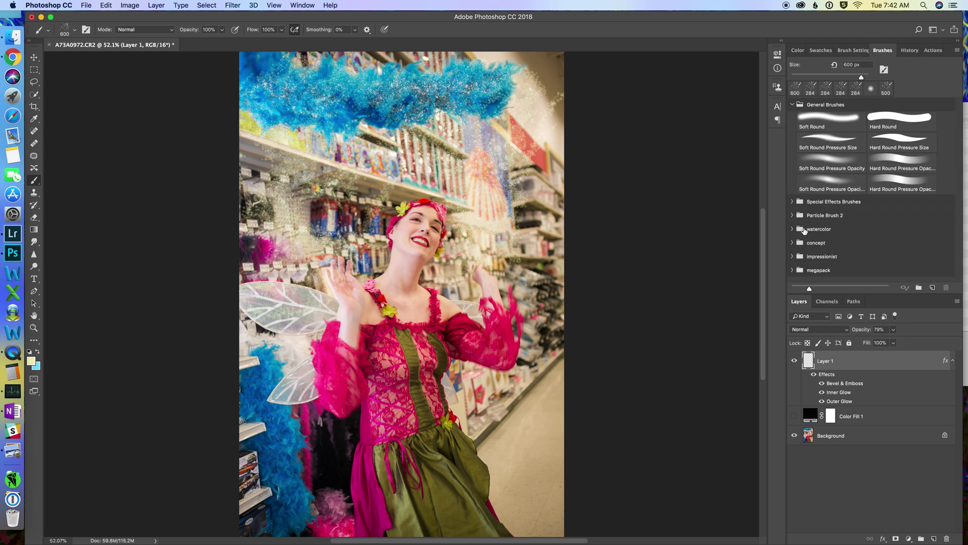